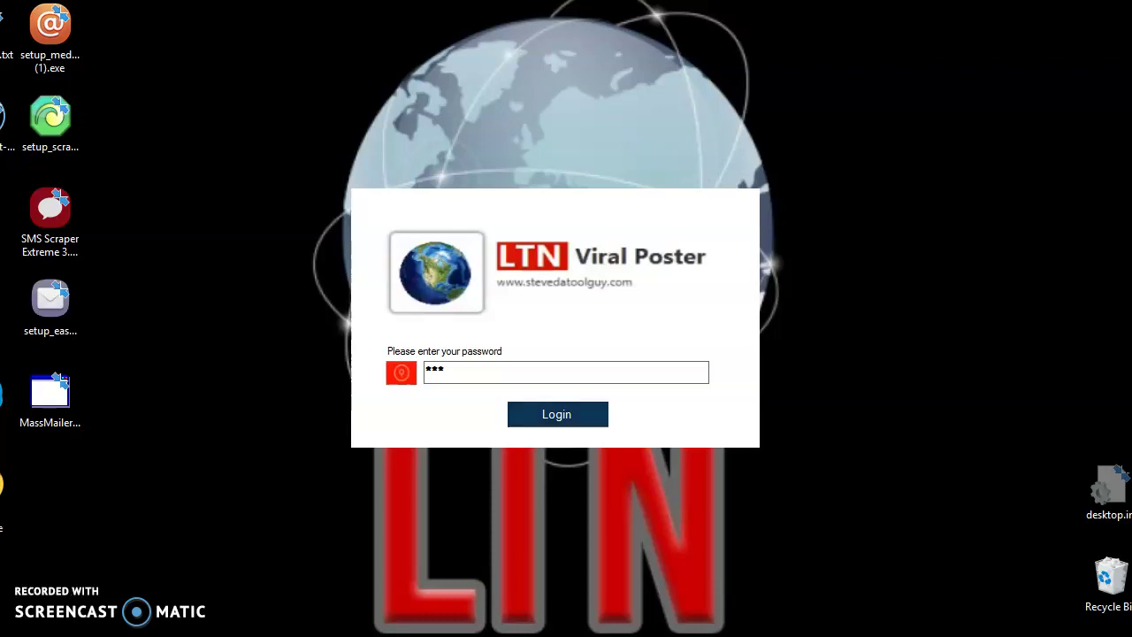
# Submit the entered password to log into LTN Viral Poster.
pyautogui.press('Return')
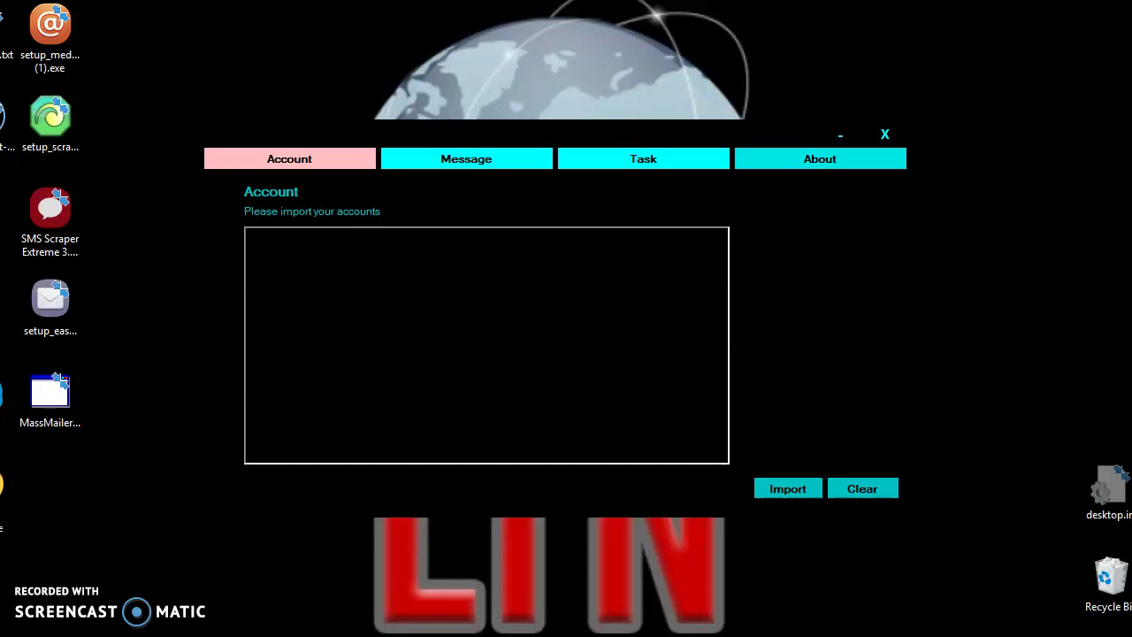
# View the About page, go back to the Account page, and open a blank Notepad document.
pyautogui.click(819, 158)
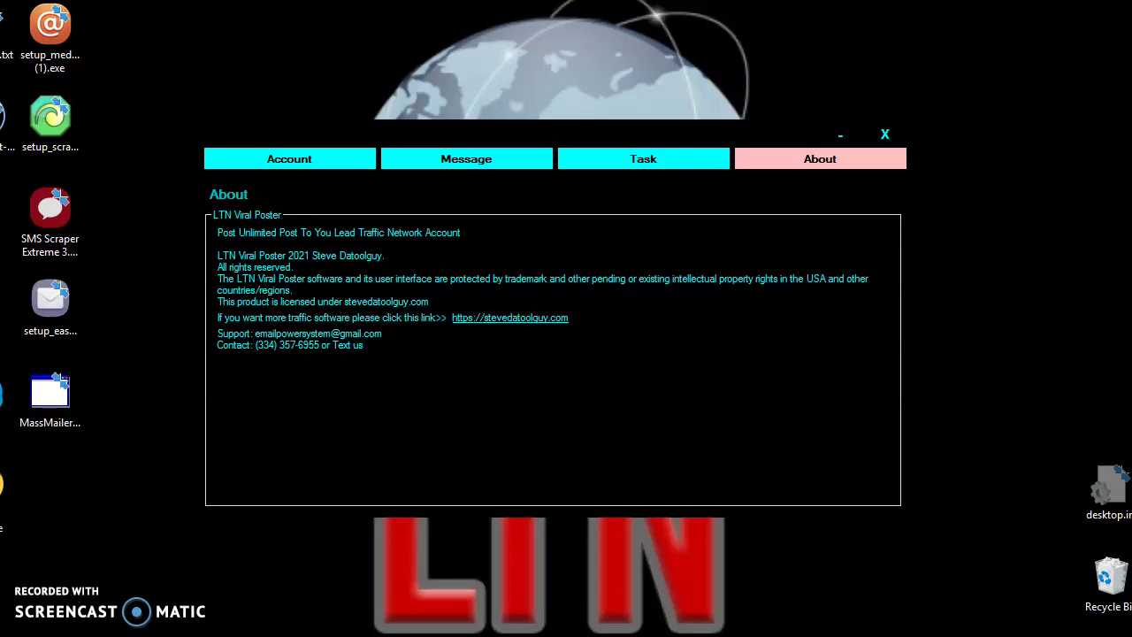
pyautogui.click(289, 158)
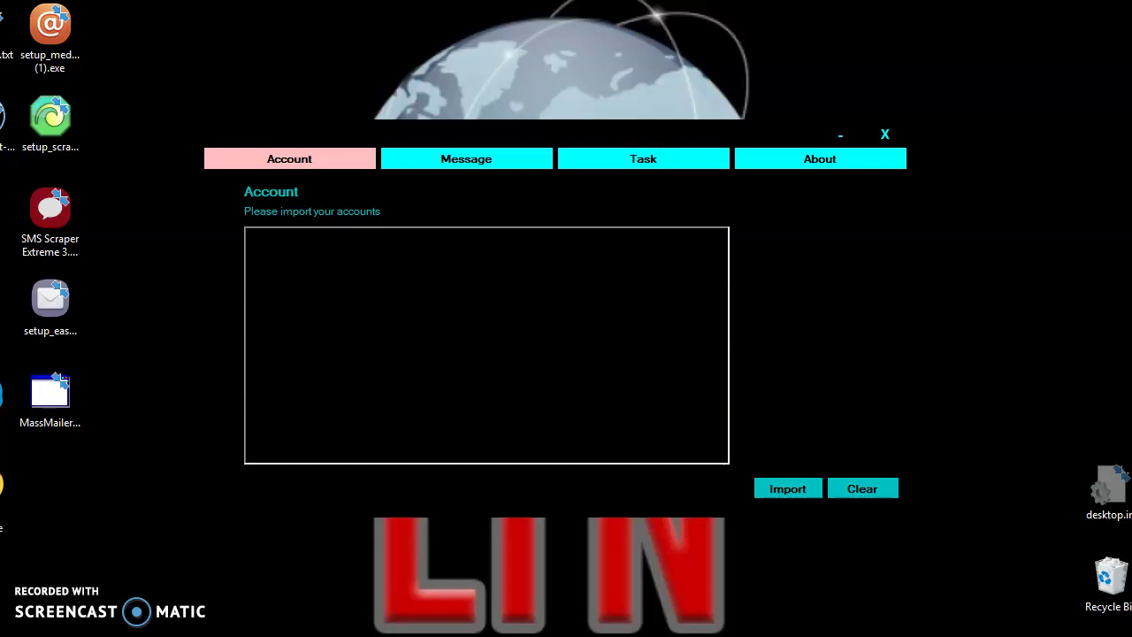
pyautogui.click(502, 636)
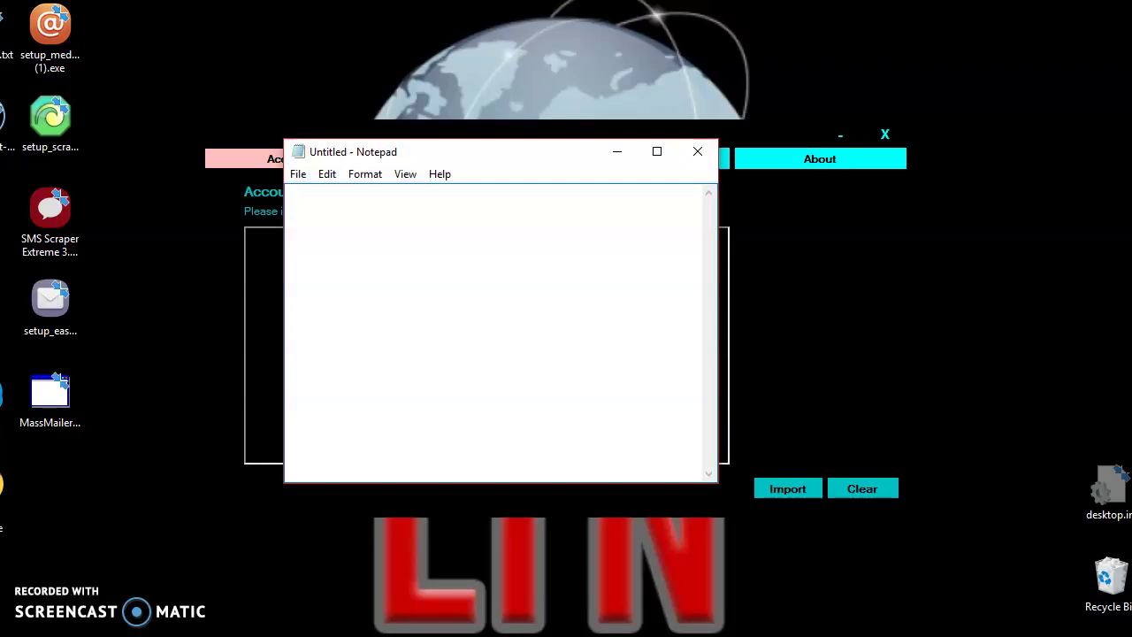
# Enter the account format line 'username|password' in the blank Notepad document.
pyautogui.write('username|')
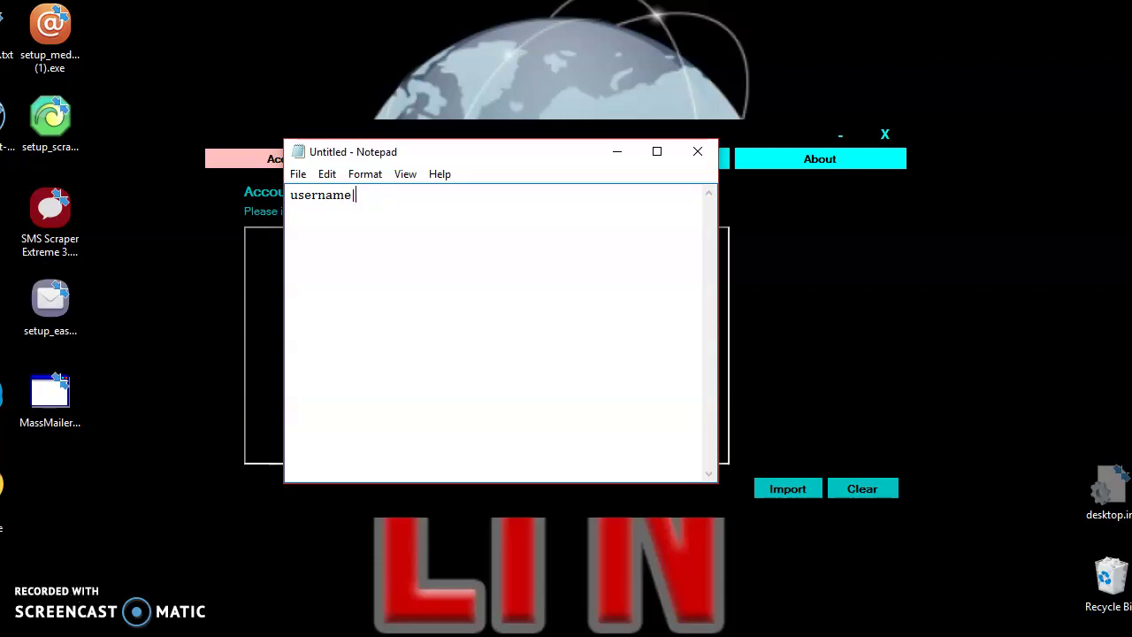
pyautogui.write('password')
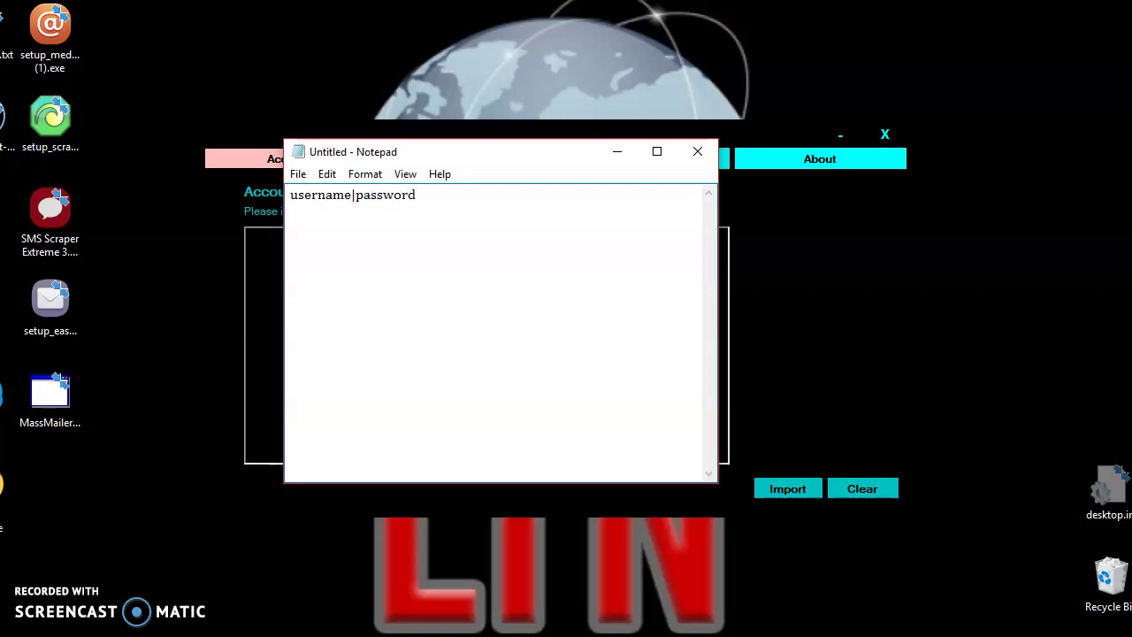
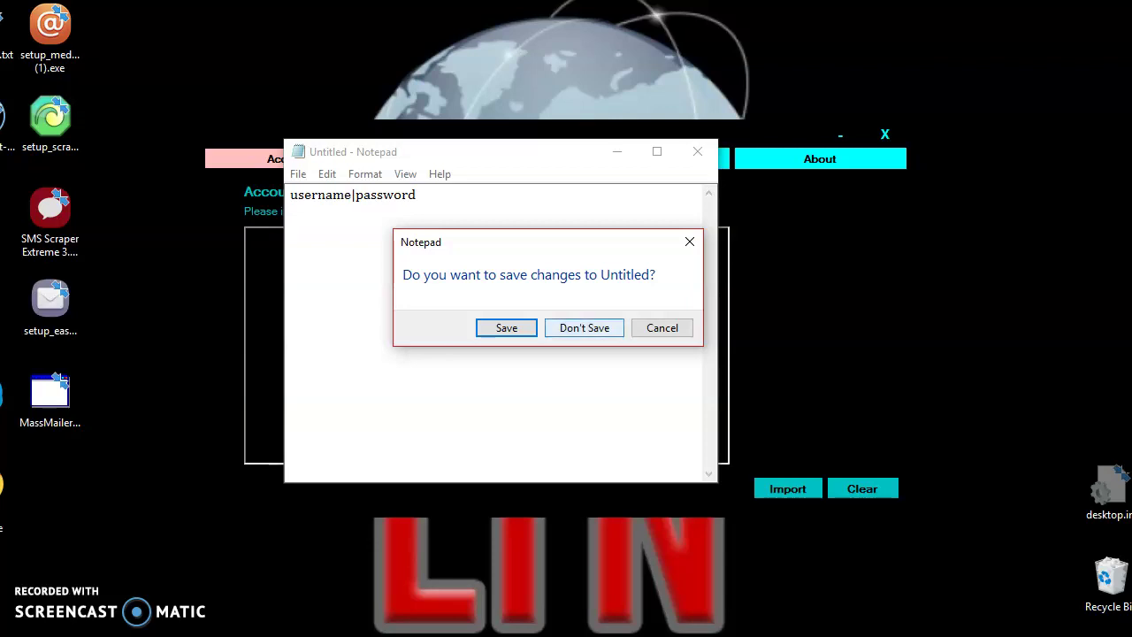
# Discard the username|password format note without saving, closing Notepad.
pyautogui.click(584, 327)
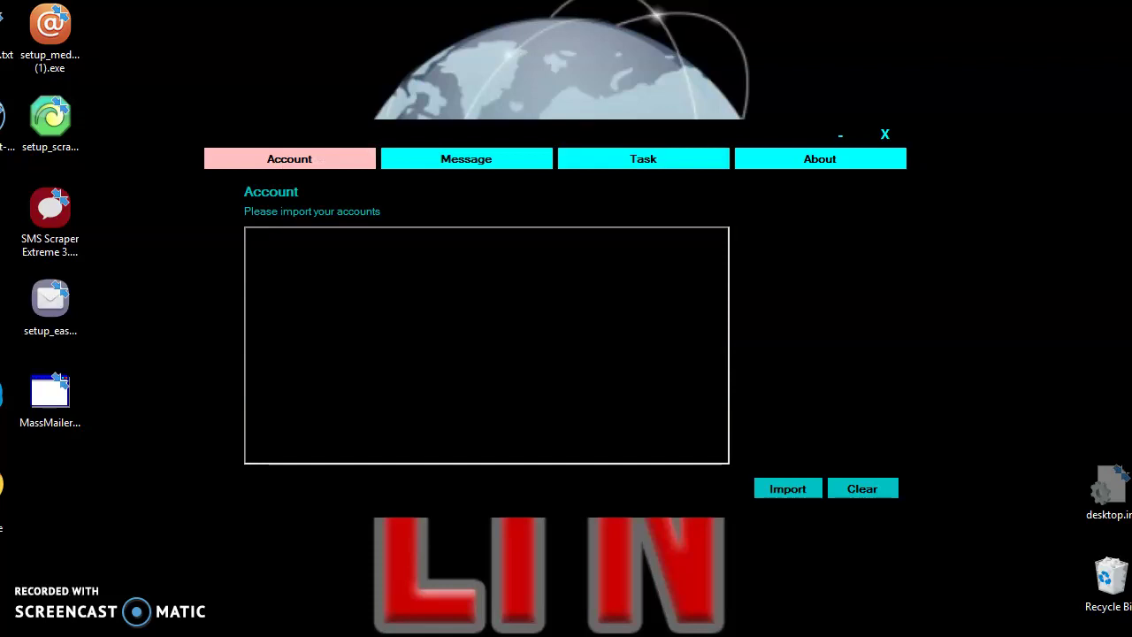
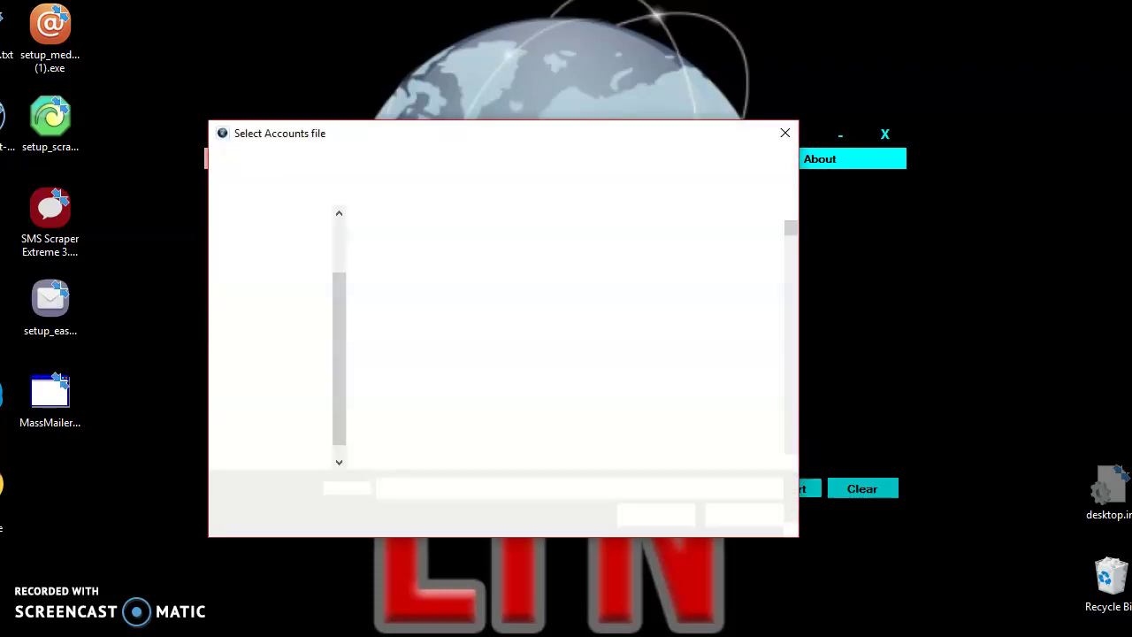
# Import LTNViral account.txt from the Documents folder as the accounts file.
pyautogui.scroll(-15, 580, 336)
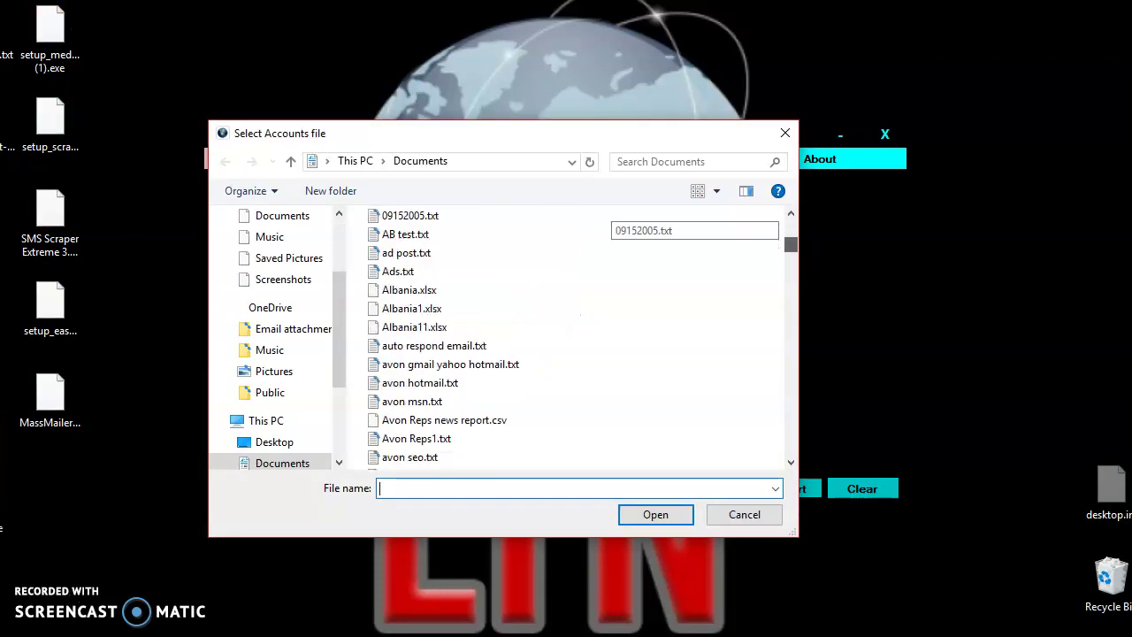
pyautogui.scroll(-12, 580, 336)
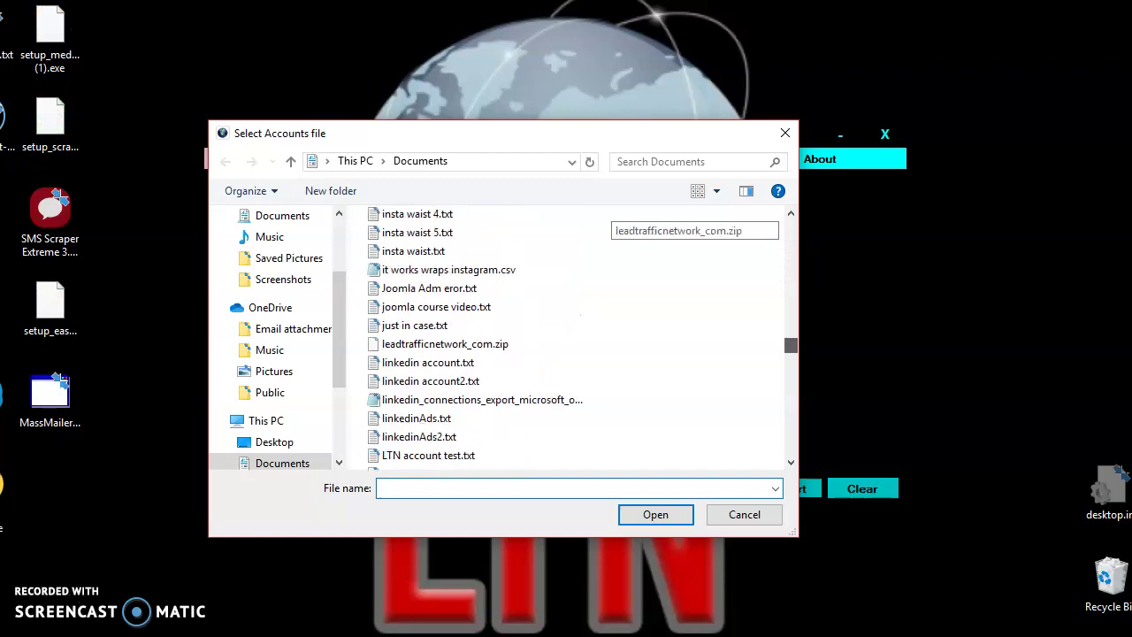
pyautogui.scroll(-2, 580, 335)
pyautogui.scroll(3, 580, 336)
pyautogui.scroll(-1, 580, 336)
pyautogui.scroll(-5, 580, 336)
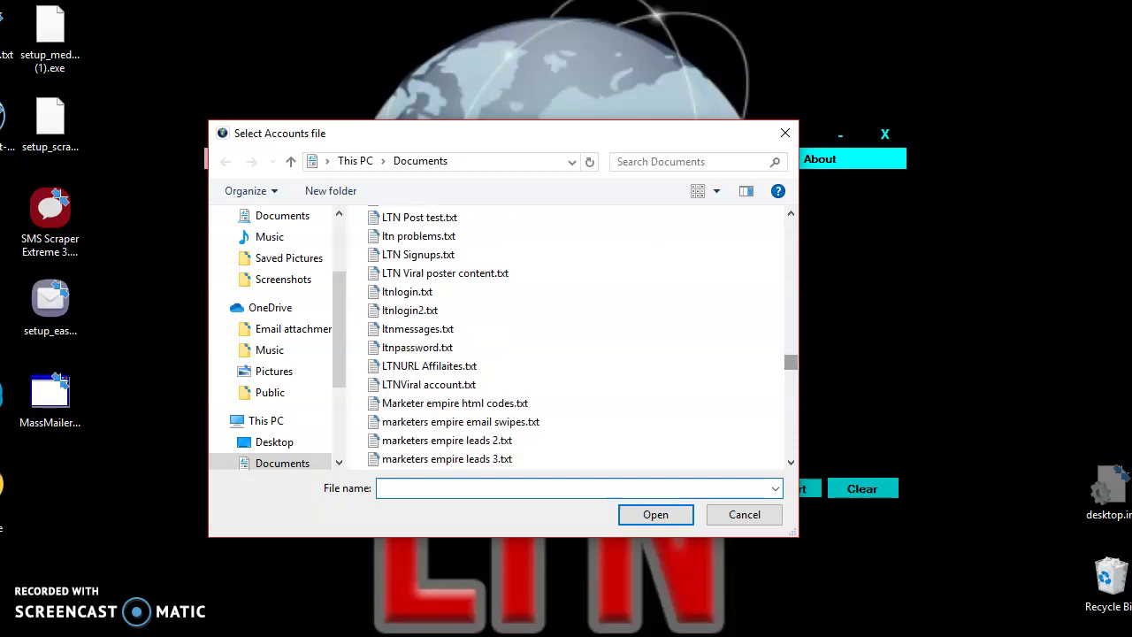
pyautogui.click(428, 384)
pyautogui.press('Return')
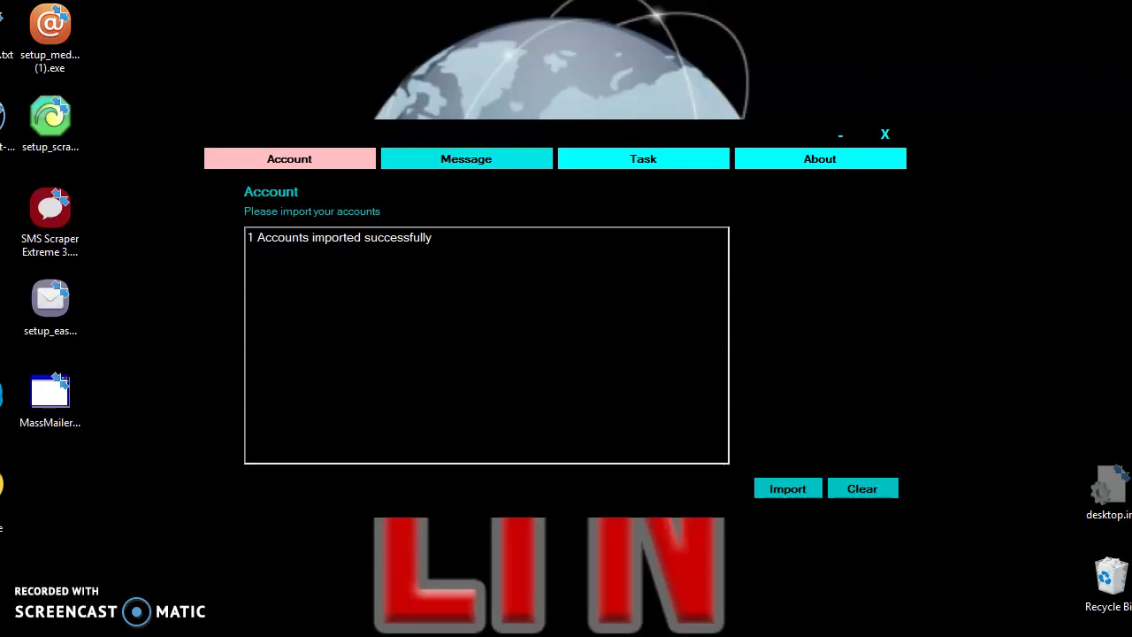
# On the Message page, add a test message 'hello' and then delete it.
pyautogui.click(466, 159)
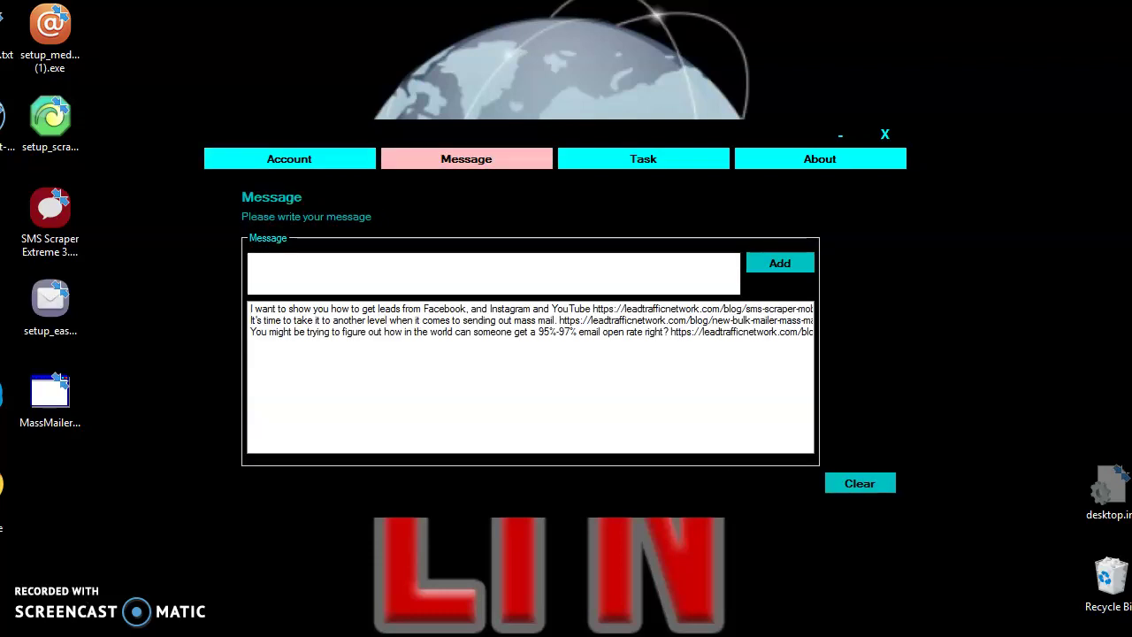
pyautogui.click(249, 261)
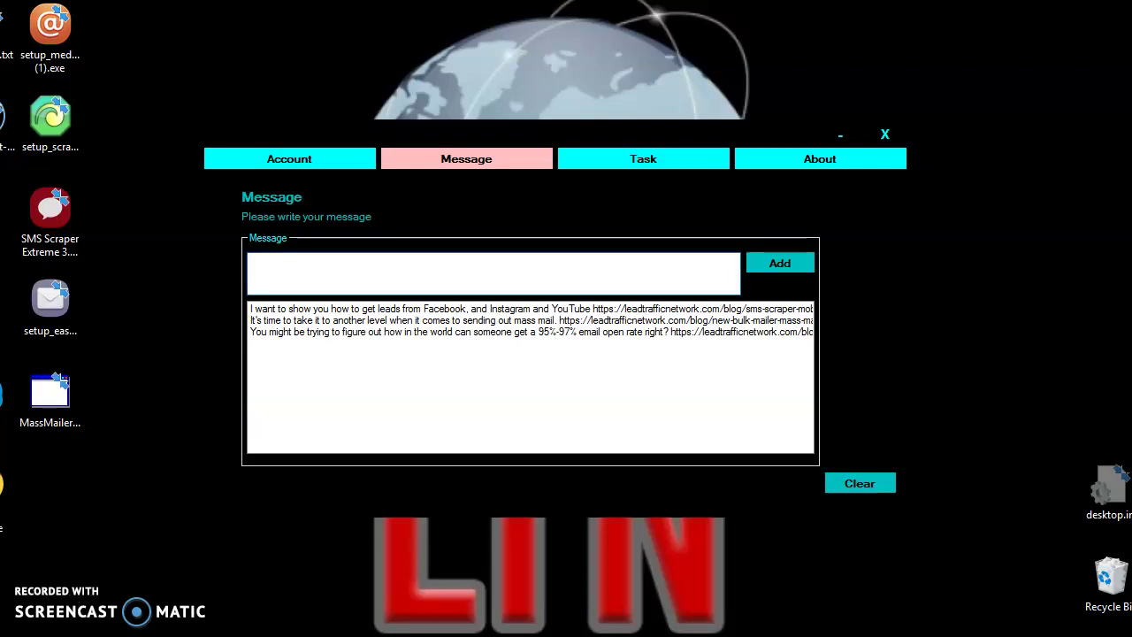
pyautogui.write('hello url')
pyautogui.press('BackSpace')
pyautogui.press('BackSpace')
pyautogui.press('BackSpace')
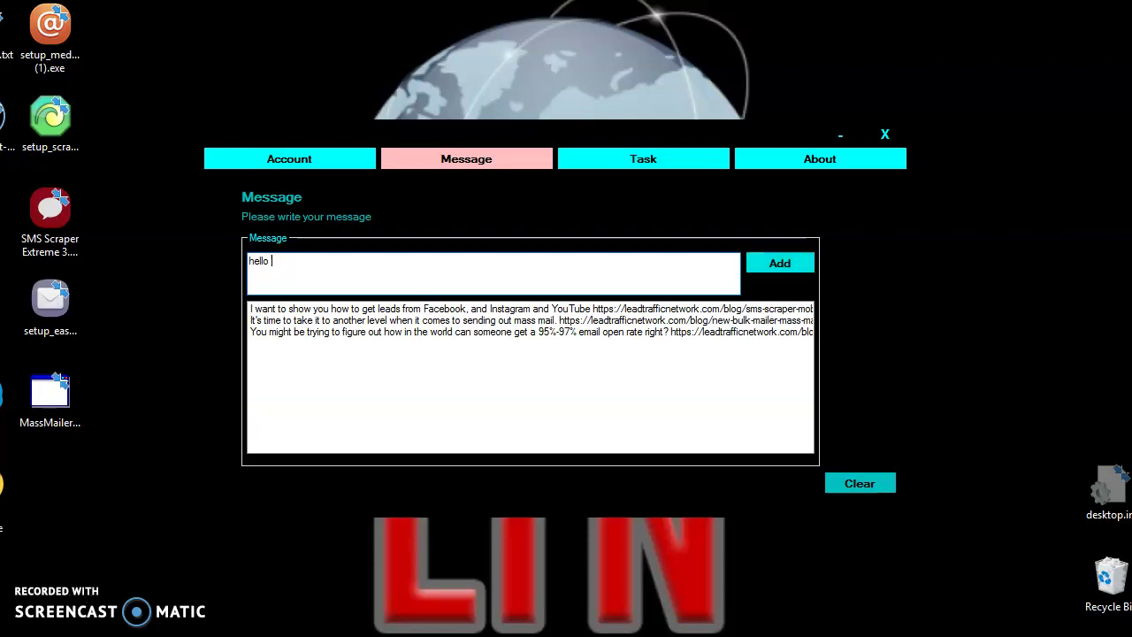
pyautogui.click(779, 262)
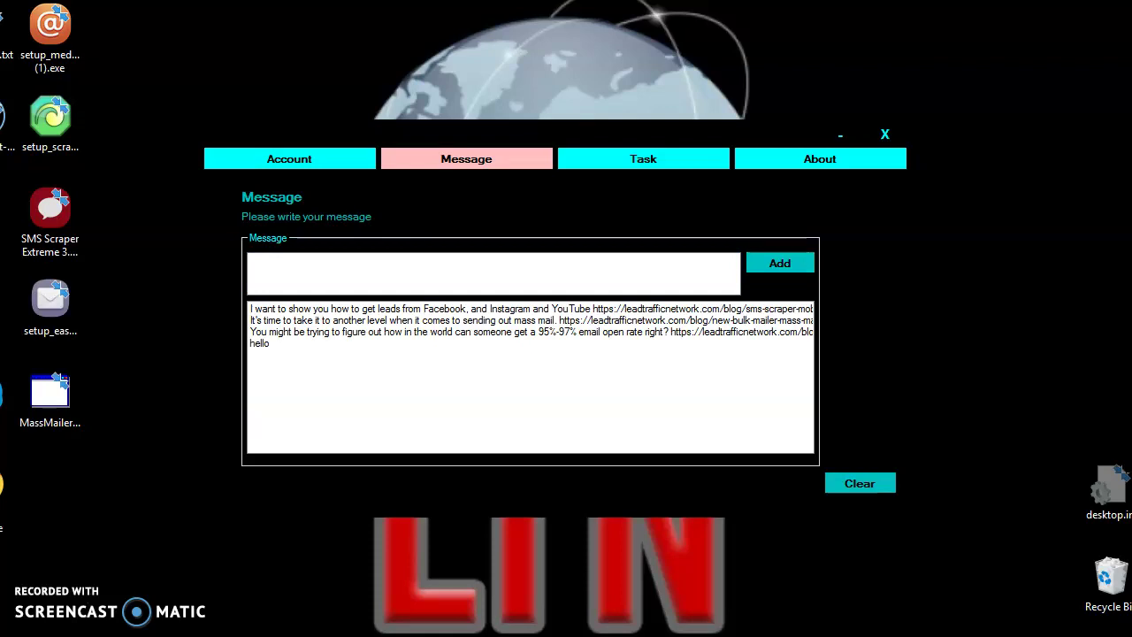
pyautogui.click(259, 343)
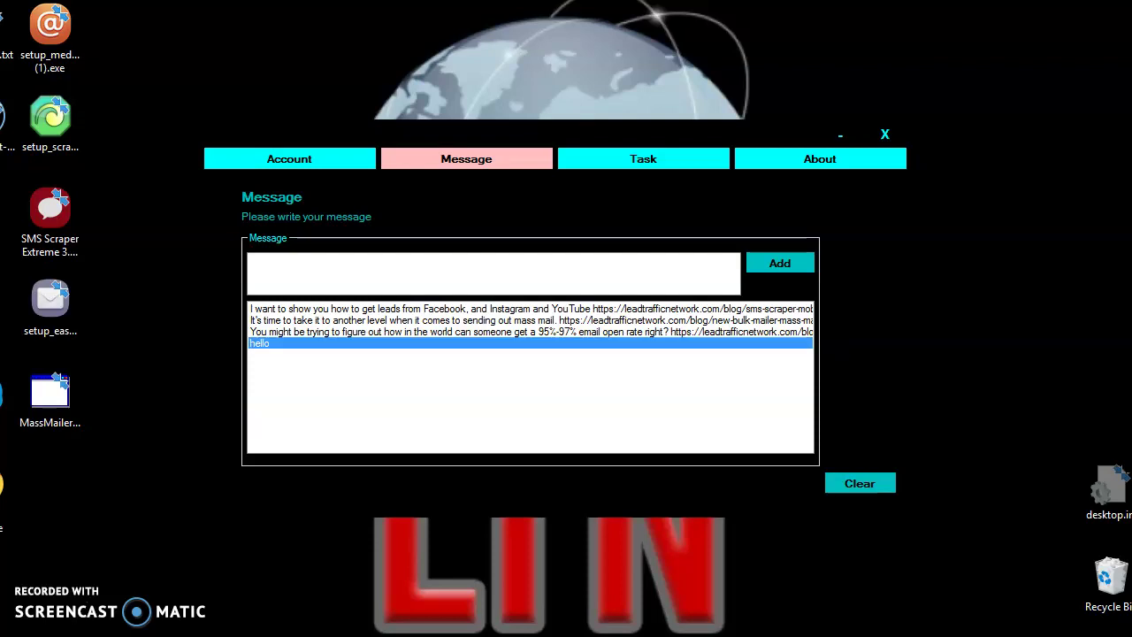
pyautogui.press('Delete')
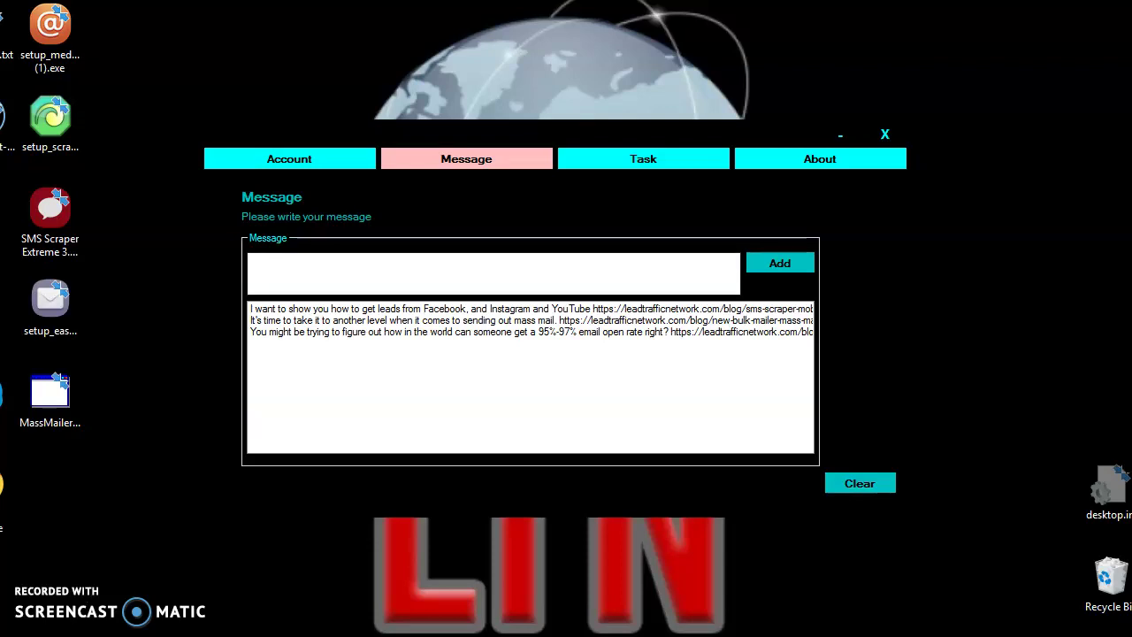
# Add a test message 'kdkdkdkd' and delete it, leaving the three original messages.
pyautogui.click(250, 262)
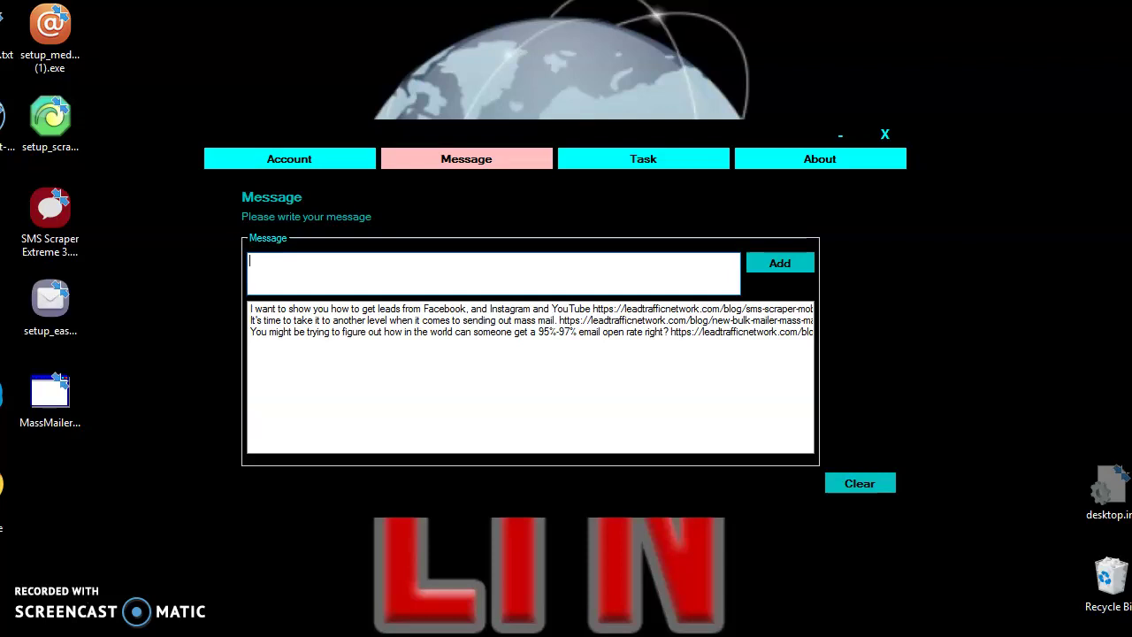
pyautogui.write('kdkdkdkd')
pyautogui.press('Return')
pyautogui.click(270, 342)
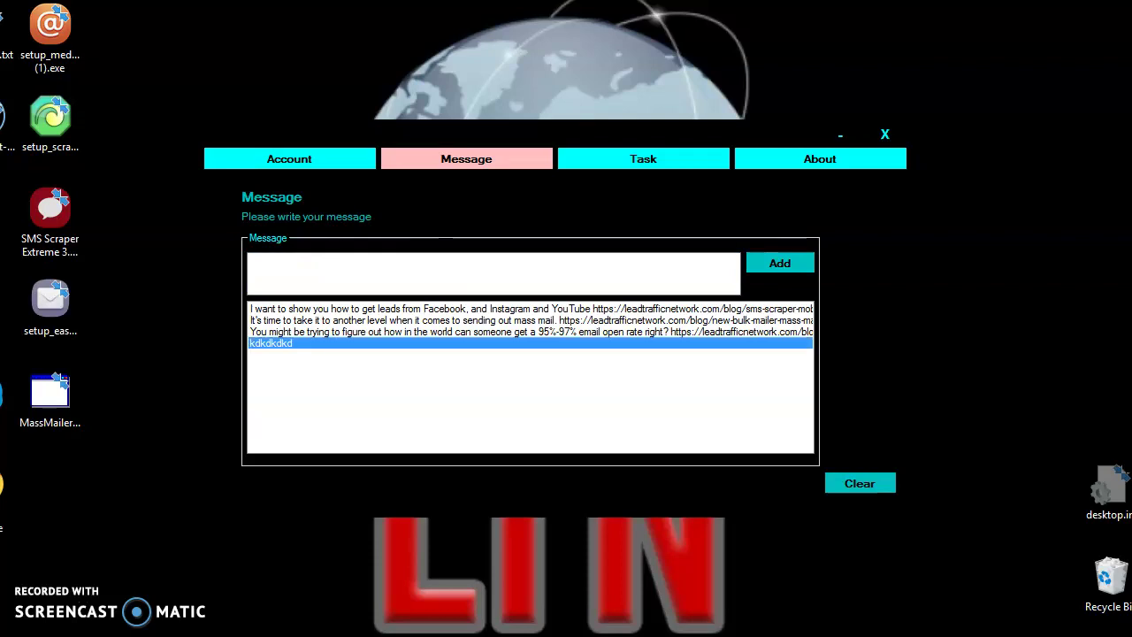
pyautogui.press('Delete')
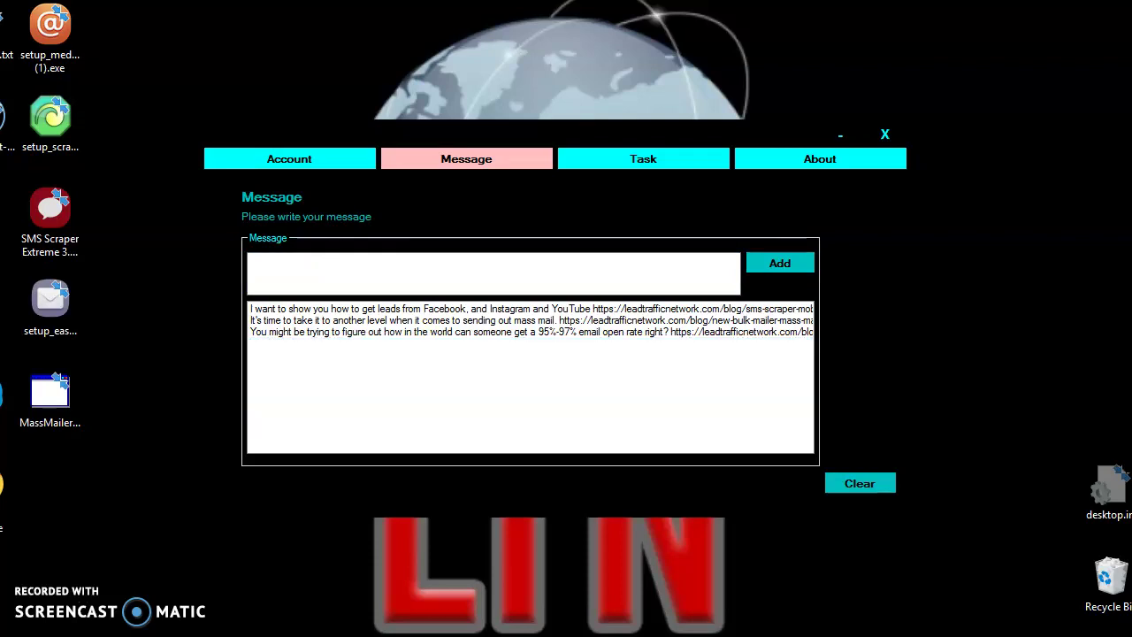
# On the Task page, set Time(mins) to 1 for the admin account with 3 messages.
pyautogui.click(643, 158)
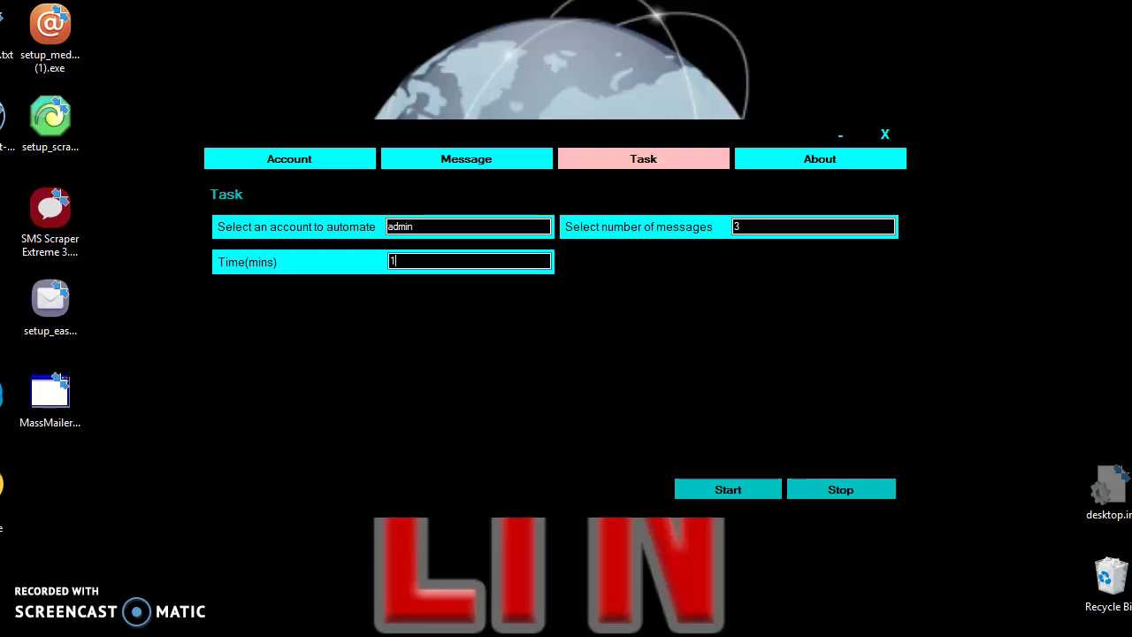
pyautogui.press('BackSpace')
pyautogui.write('3')
pyautogui.press('BackSpace')
pyautogui.write('5')
pyautogui.press('BackSpace')
pyautogui.write('10')
pyautogui.press('BackSpace')
pyautogui.press('BackSpace')
pyautogui.write('1')
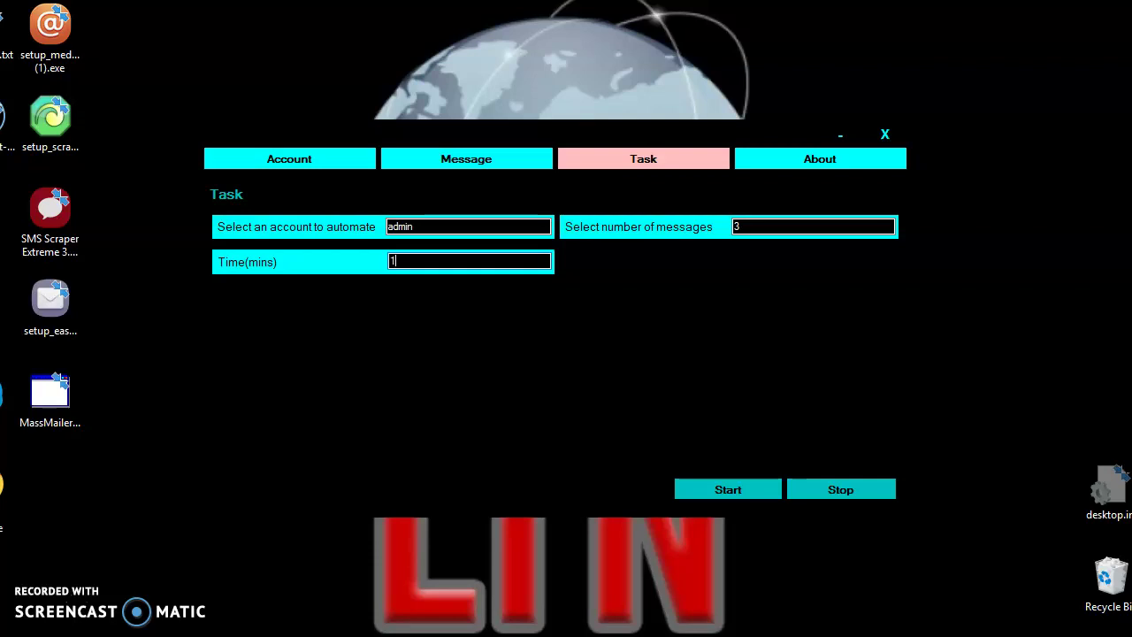